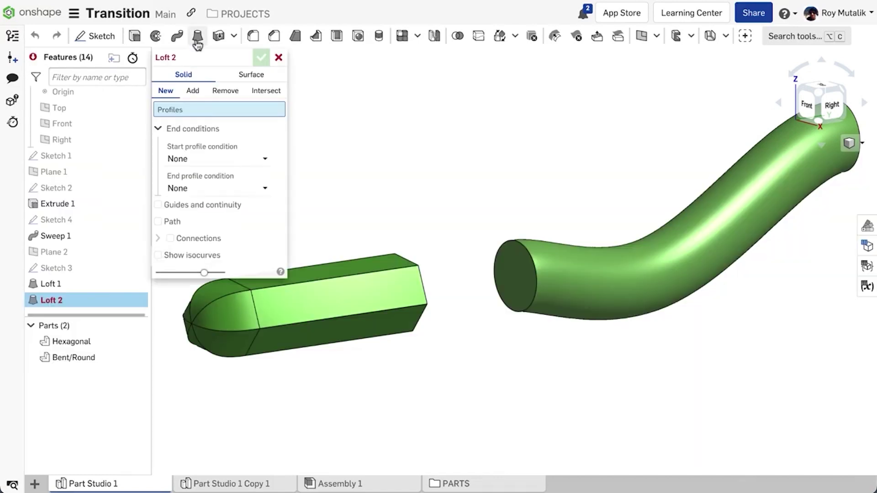
Make Loft 2 an Add loft merged with all, profiled on the tube's round and hexagonal end faces
left_click(192, 94)
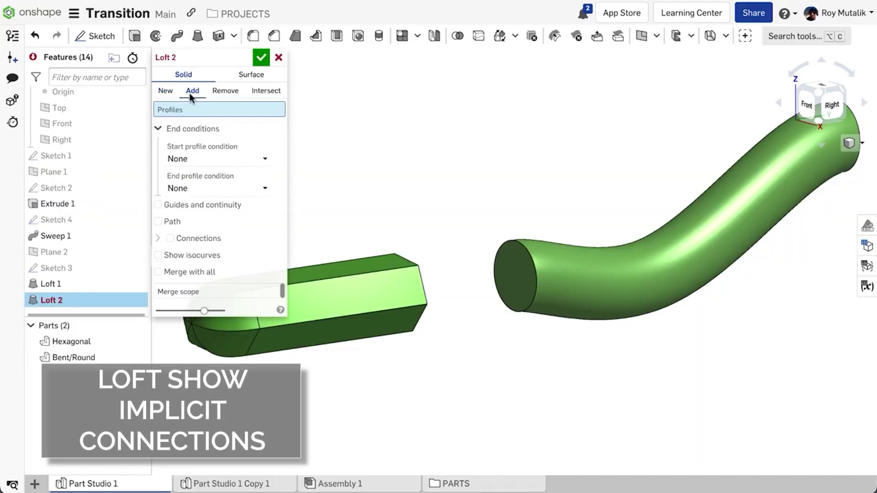
left_click(194, 273)
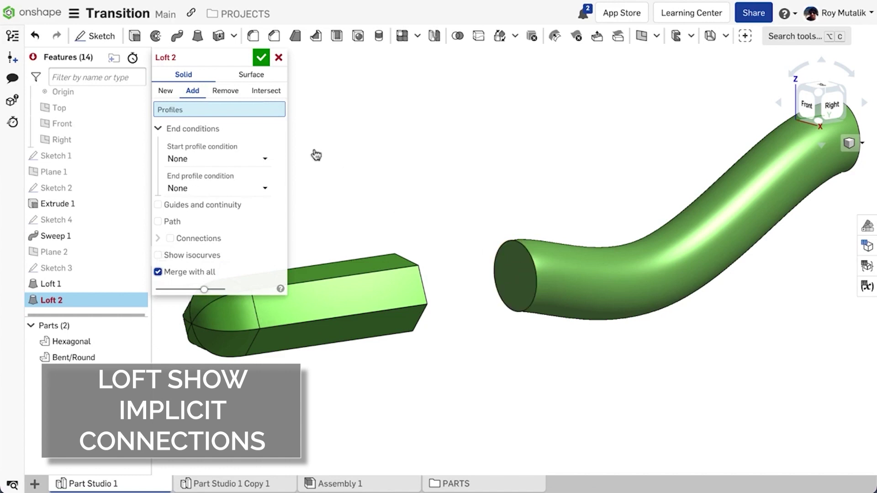
left_click(523, 278)
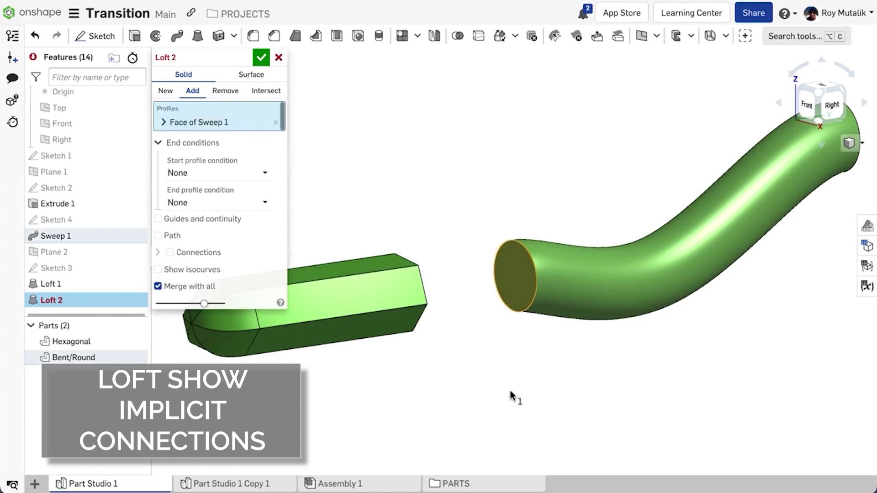
right_click_drag(510, 395, 472, 393)
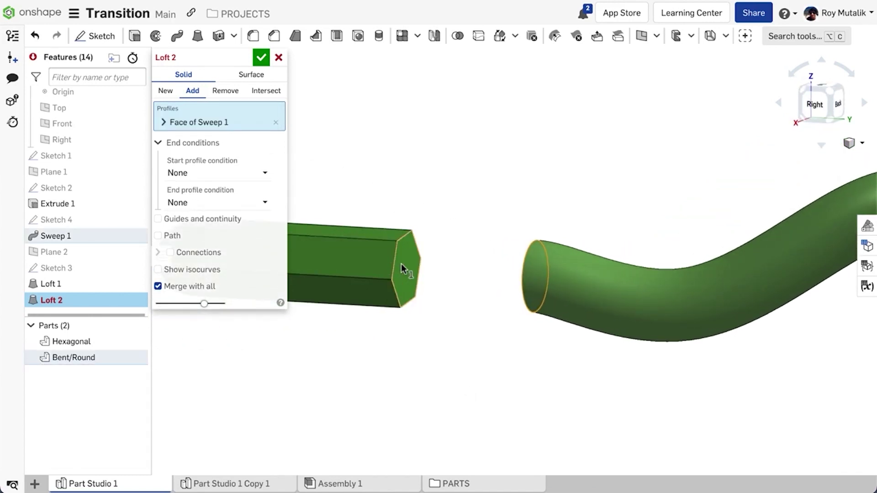
left_click(402, 269)
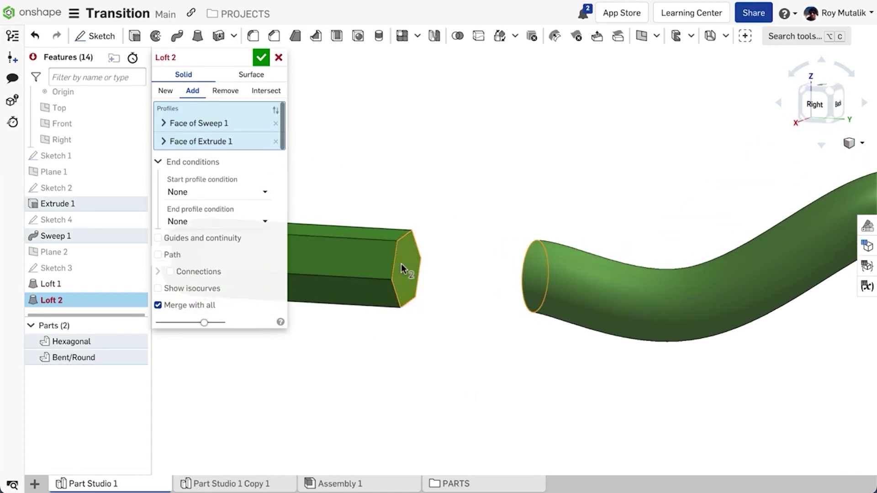
Turn on loft Connections to show the implicit connection lines across the transition
left_click(181, 273)
scroll(475, 254, "up", 2)
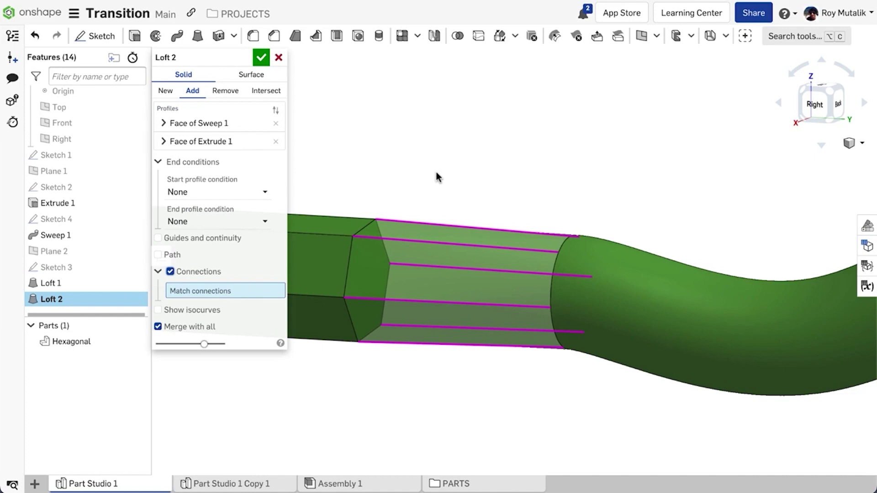
right_click_drag(436, 161, 469, 160)
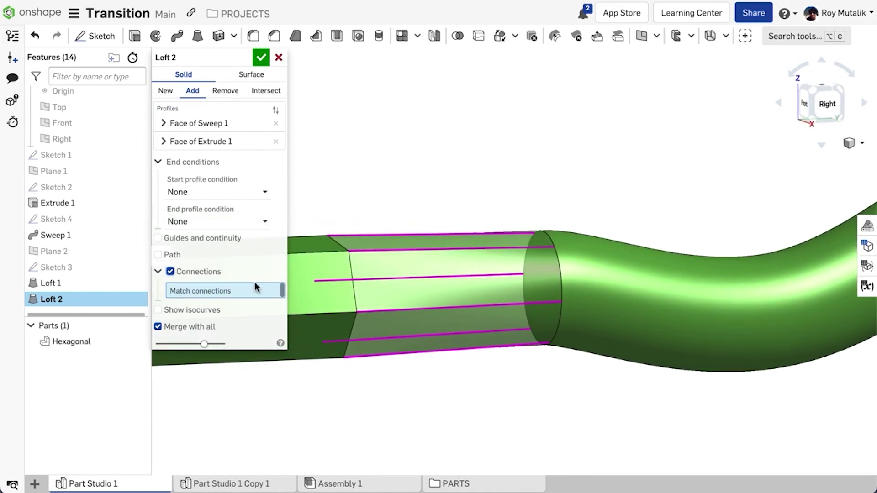
Match a hexagon corner to the tube's circular end edge, untwist the transition, and create the loft
left_click(348, 251)
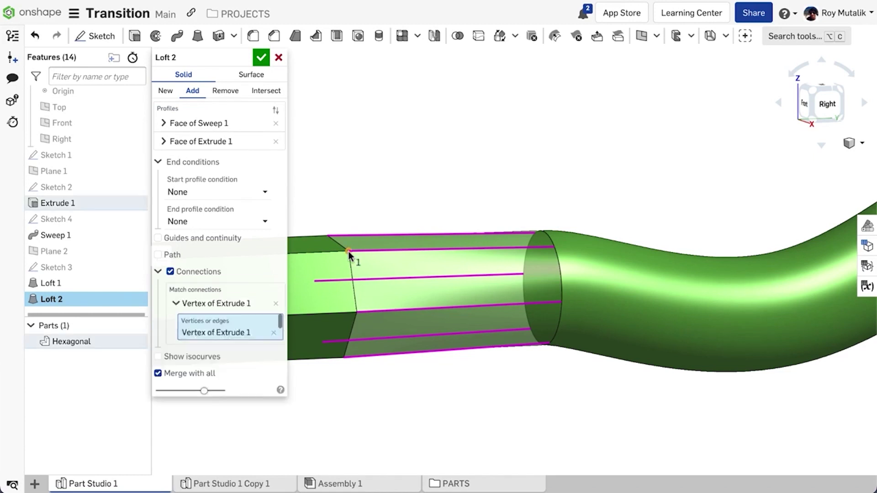
left_click(547, 242)
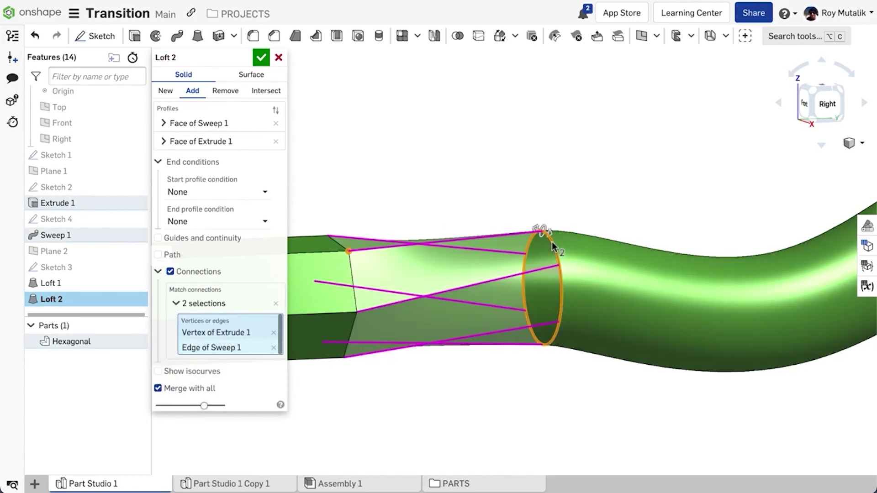
mouse_move(543, 234)
left_mouse_down()
mouse_move(563, 265)
mouse_move(564, 292)
mouse_move(540, 397)
left_mouse_up()
mouse_move(540, 398)
right_mouse_down()
mouse_move(538, 428)
mouse_move(493, 439)
mouse_move(502, 430)
right_mouse_up()
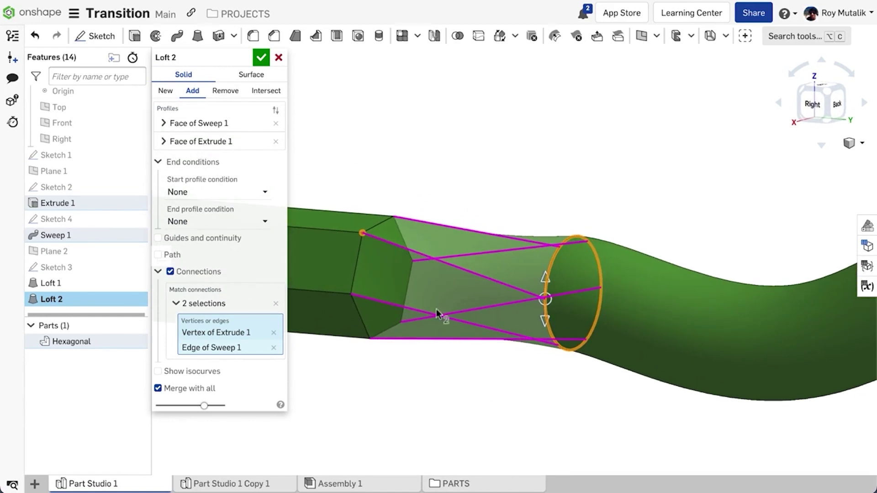
left_click(261, 57)
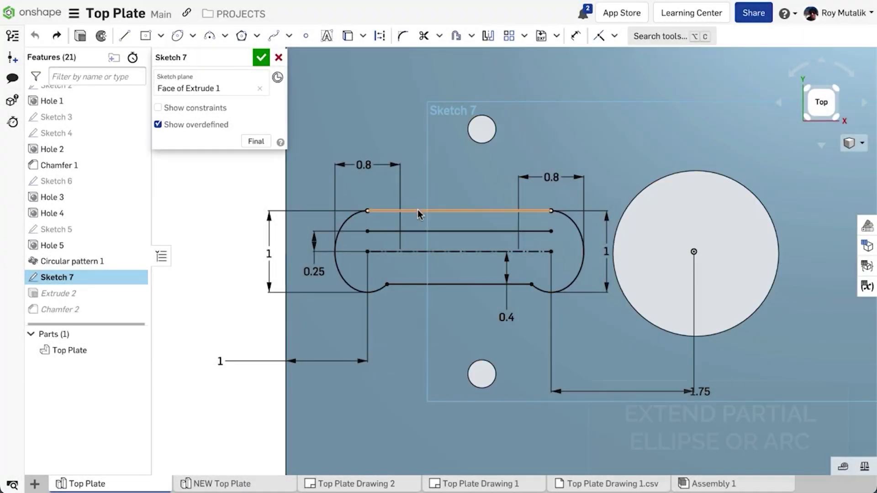
Delete the slot's top line and extend the left and right slot arcs to the inner horizontal lines
left_click(417, 209)
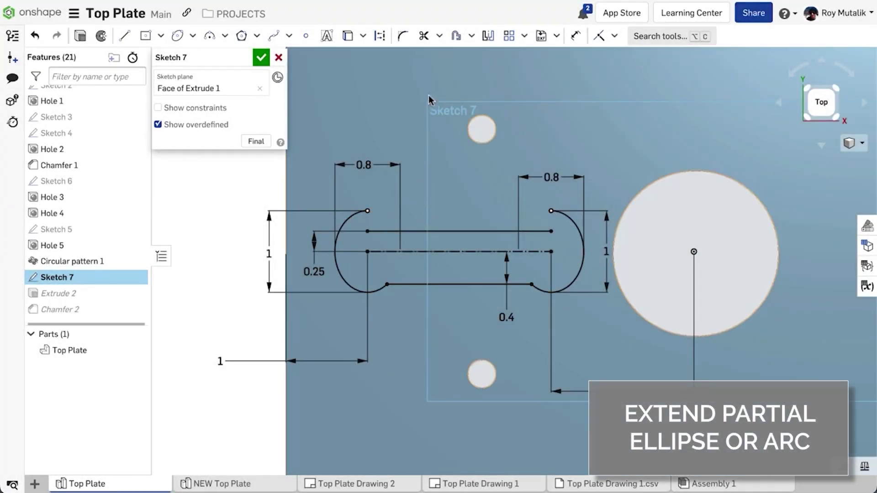
left_click(439, 38)
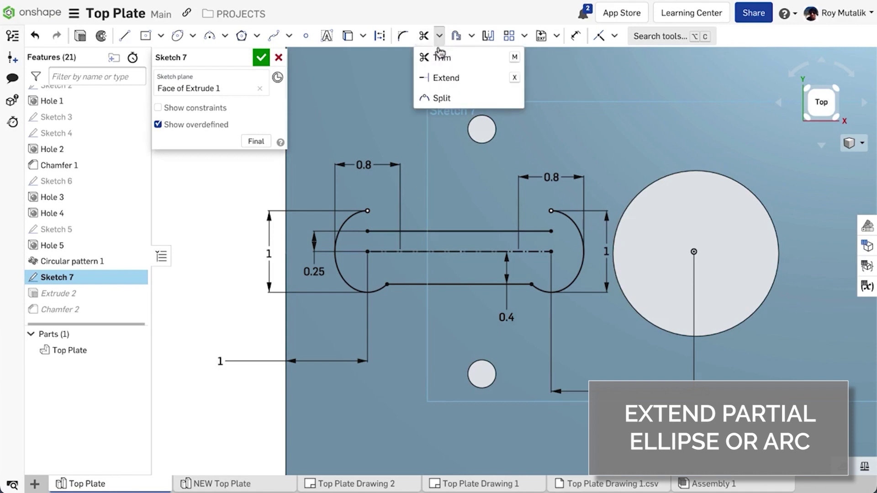
left_click(441, 81)
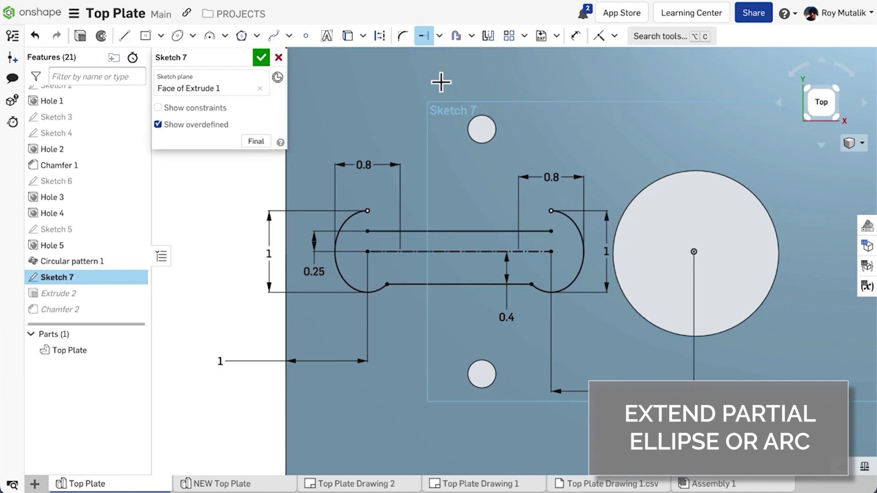
left_click(366, 212)
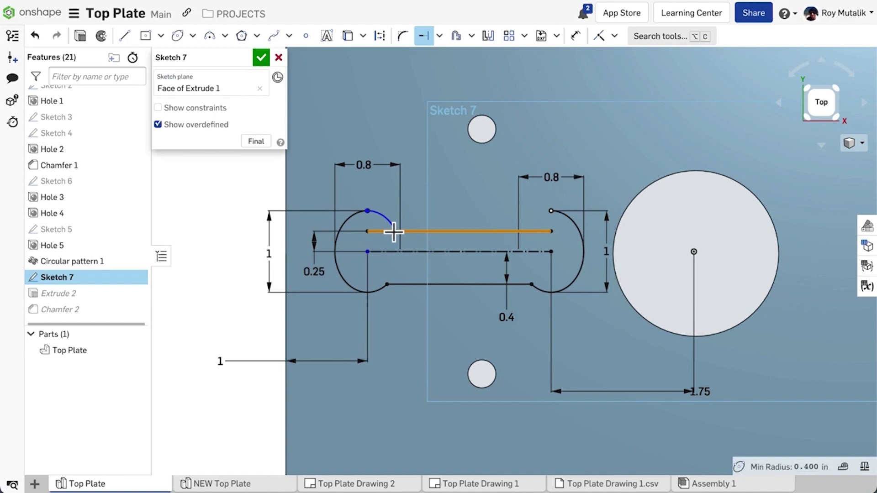
left_click(411, 235)
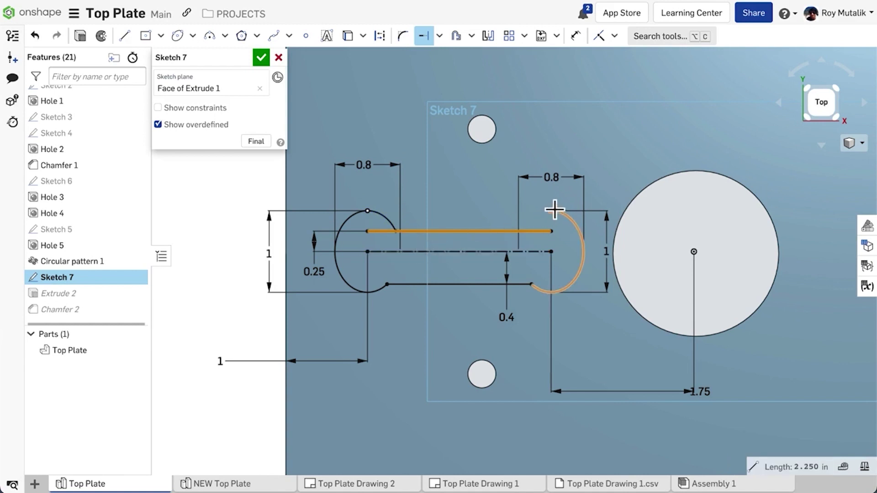
left_click_drag(552, 211, 531, 286)
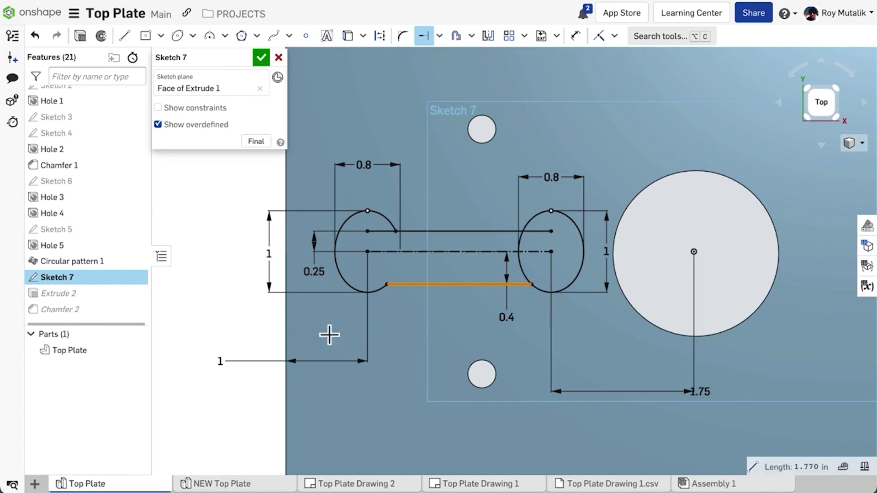
left_click(250, 325)
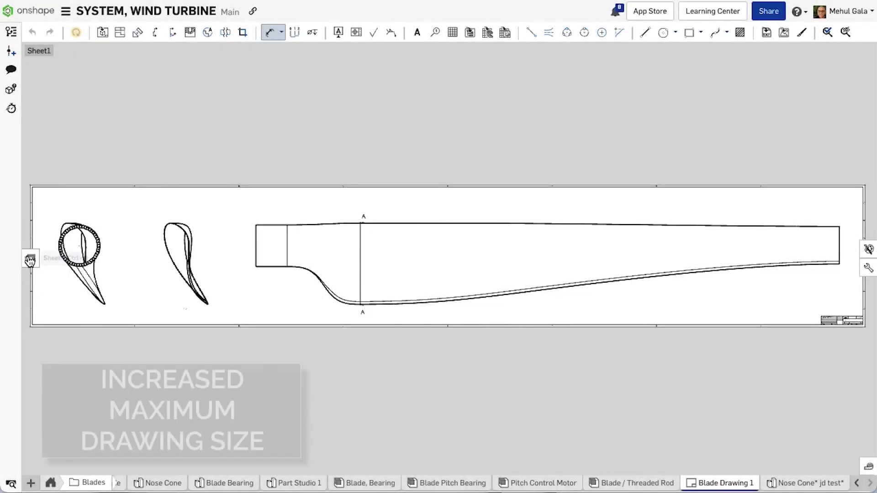
Change Sheet1's width to 220 in through its Properties
left_click(30, 260)
right_click(97, 86)
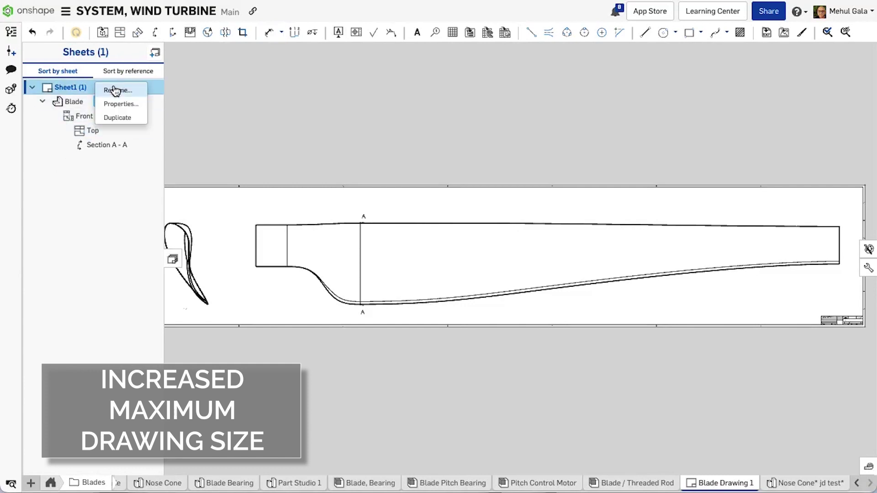
left_click(131, 104)
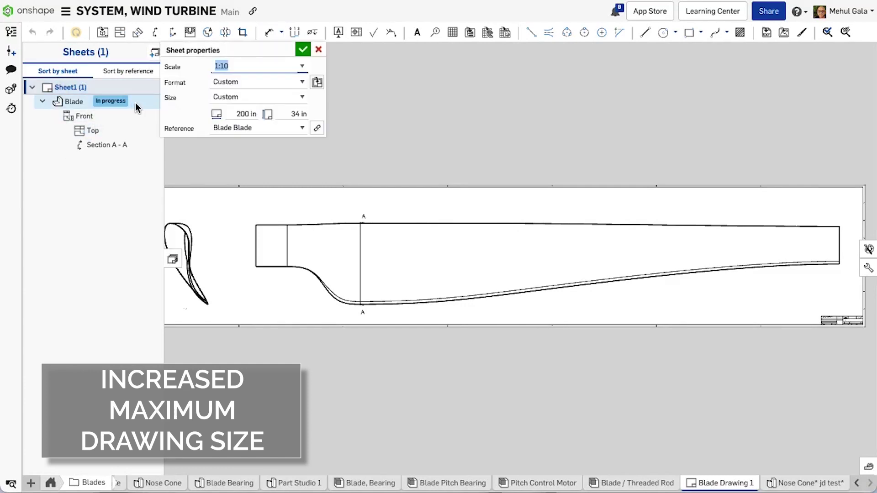
left_click(241, 112)
type("22")
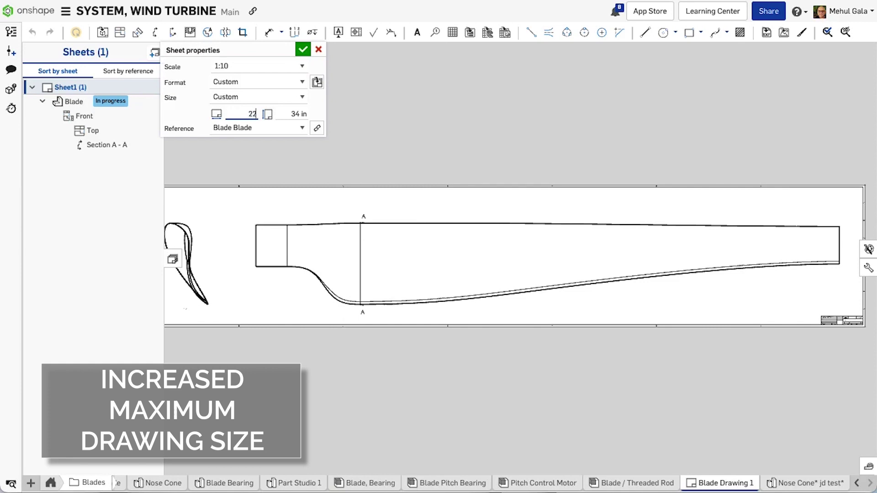
type("0")
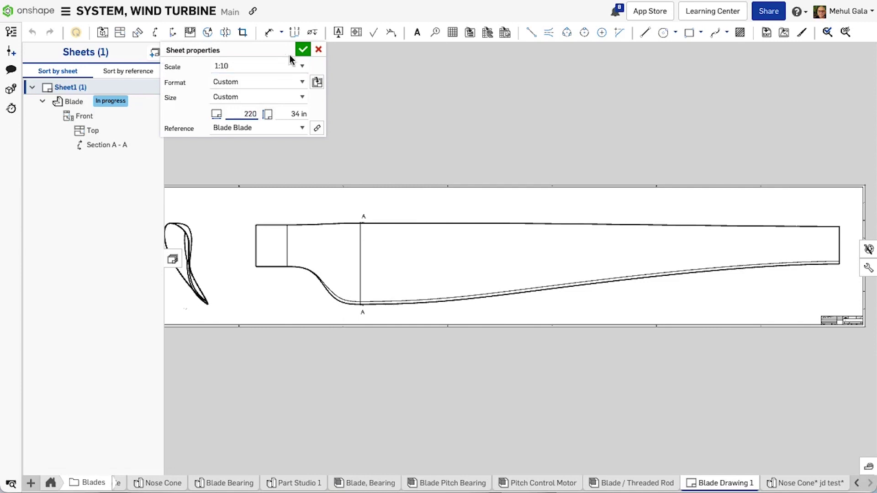
left_click(303, 49)
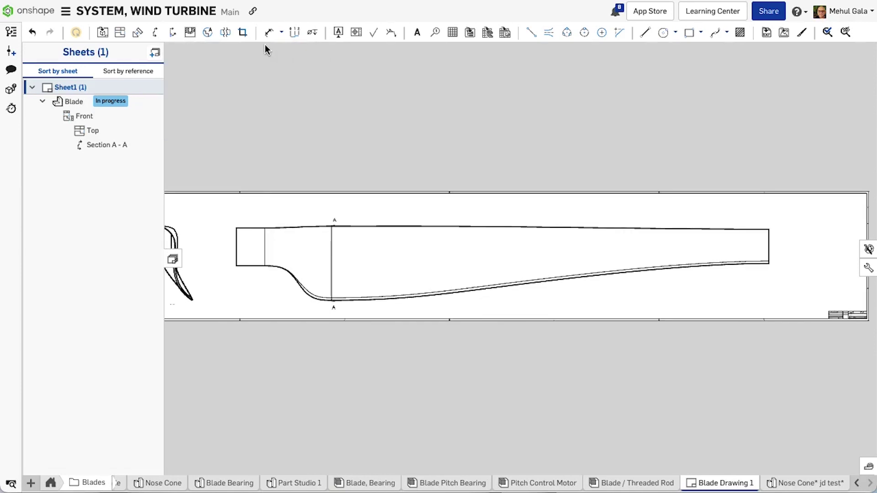
Add section view B-B with a vertical cut near the blade's right tip
left_click(156, 32)
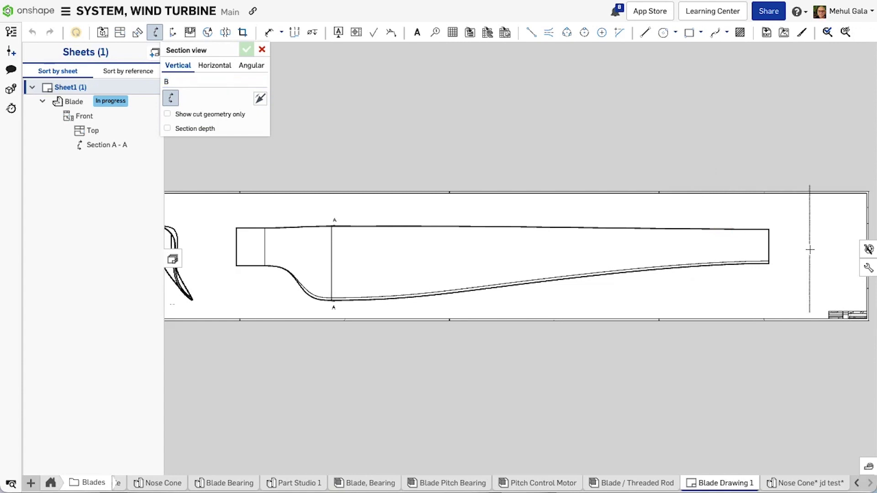
left_click(741, 230)
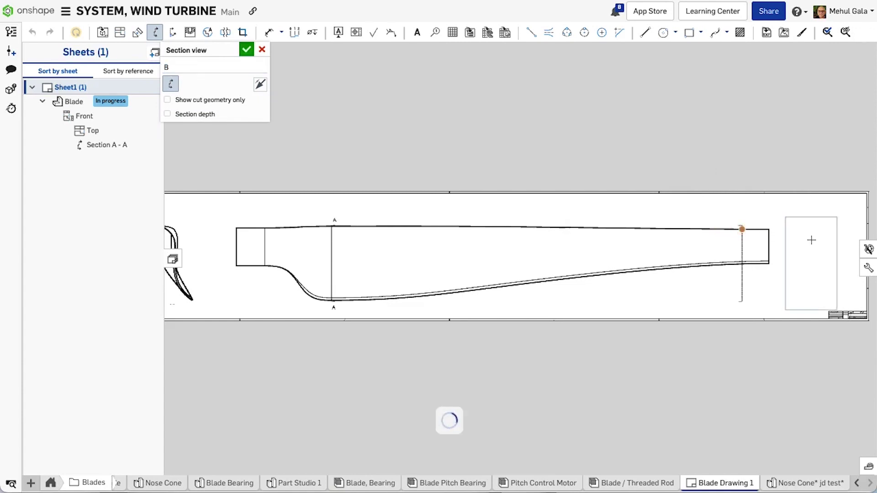
left_click(251, 51)
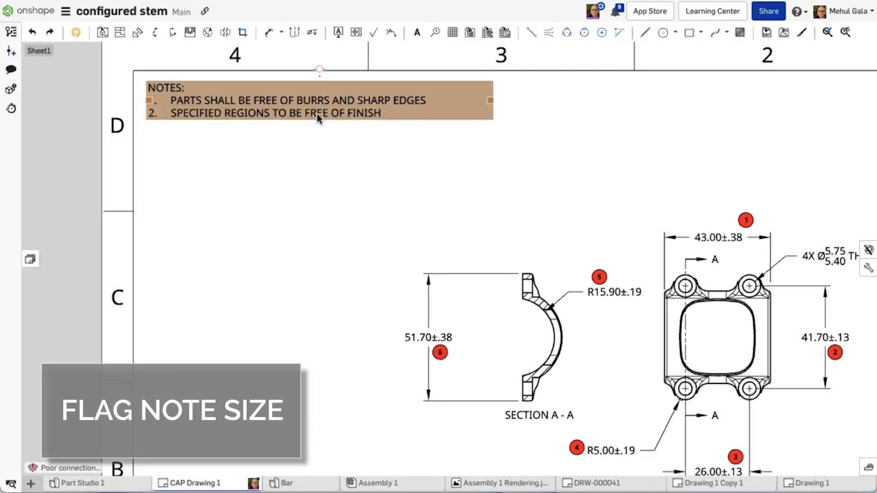
Make both note lines flag notes with Diamond shape and Tight fit size
double_click(317, 114)
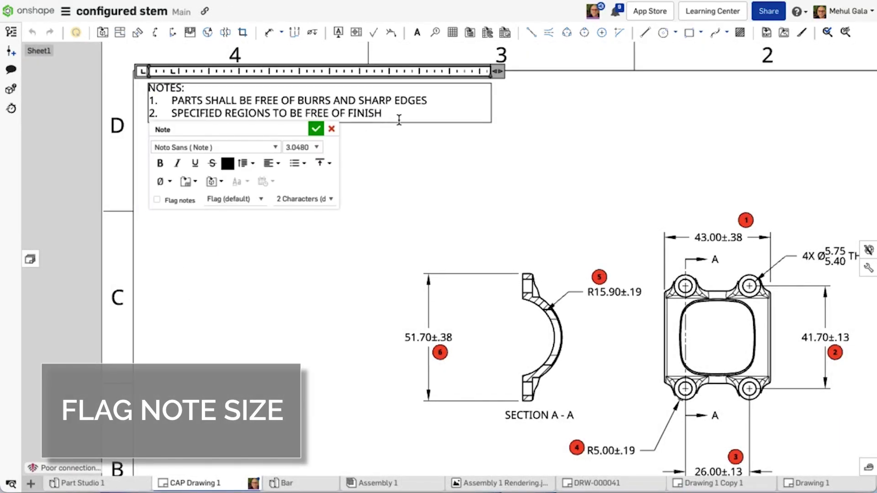
left_click_drag(395, 116, 116, 98)
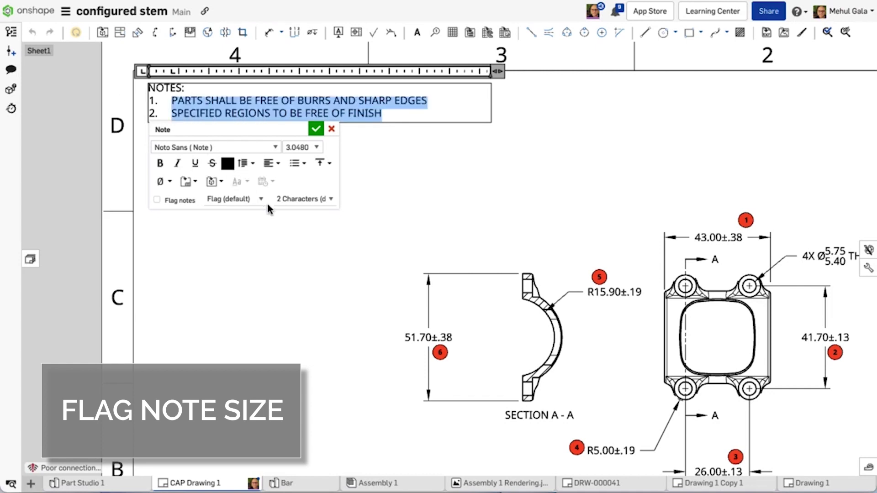
left_click(158, 201)
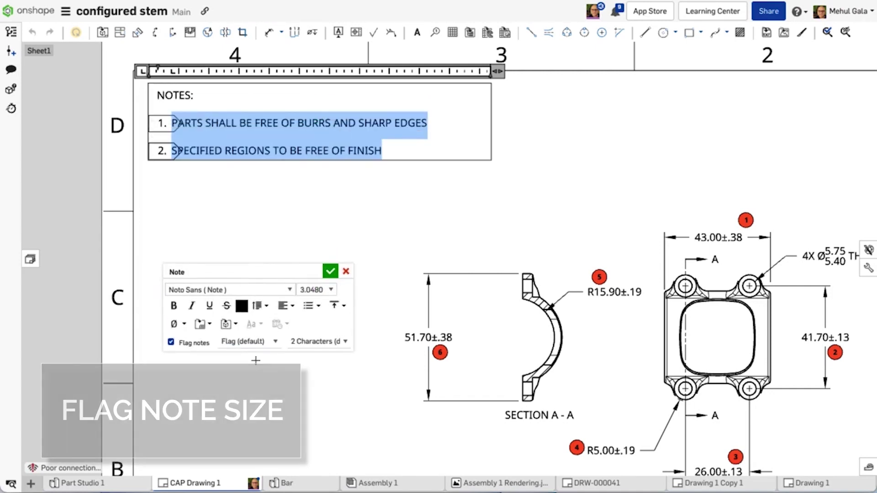
left_click(261, 344)
left_click(264, 316)
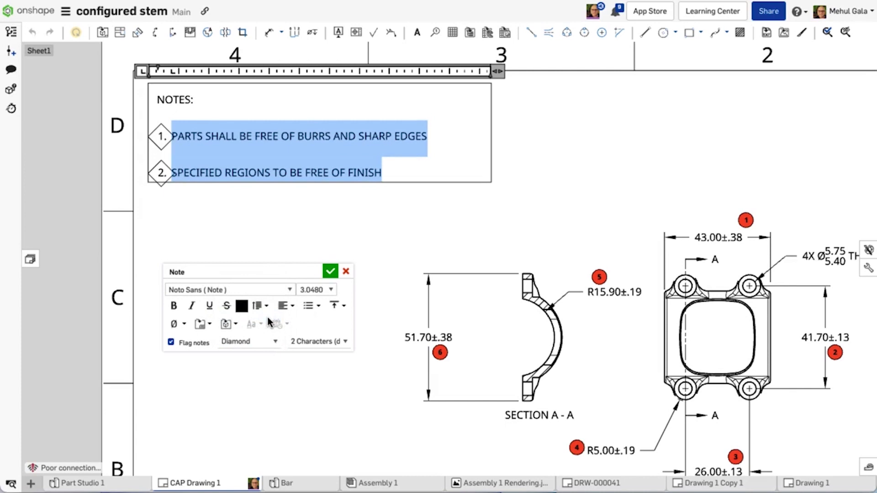
left_click(312, 342)
left_click(320, 315)
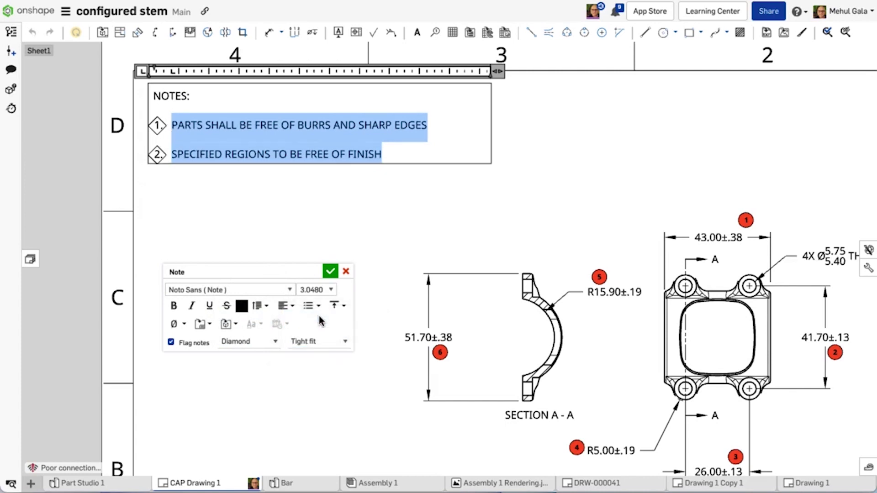
left_click(330, 273)
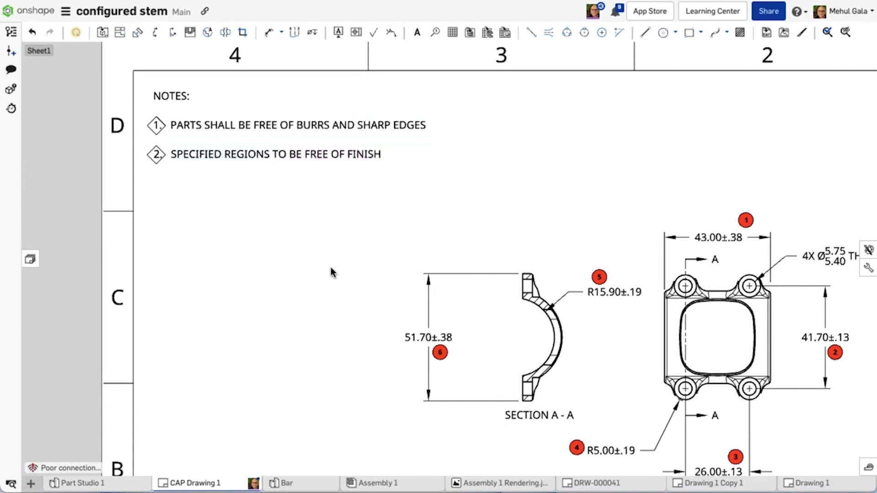
Add a Flag note symbol callout '2.' with its leader on a hole edge, then fit the sheet
left_click(435, 32)
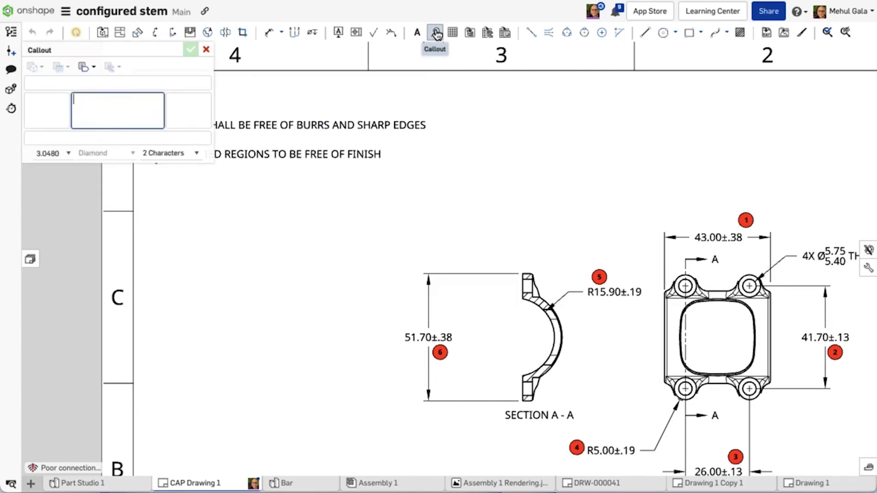
left_click(86, 66)
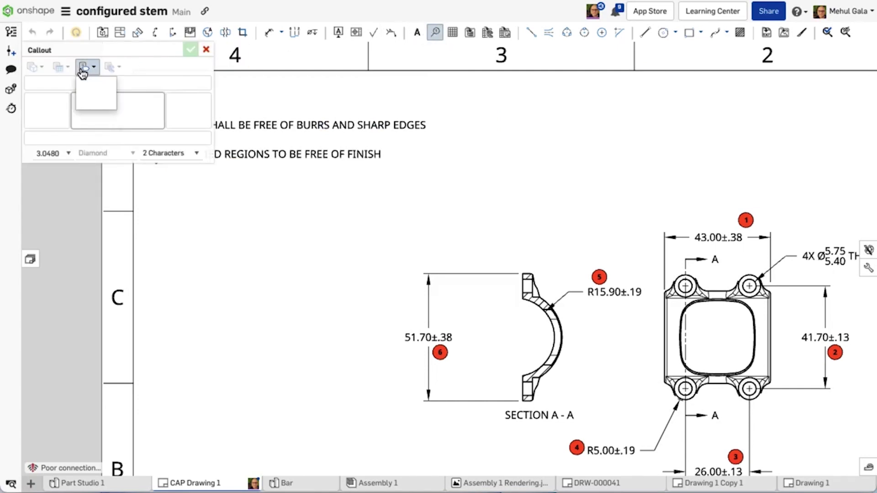
left_click(84, 85)
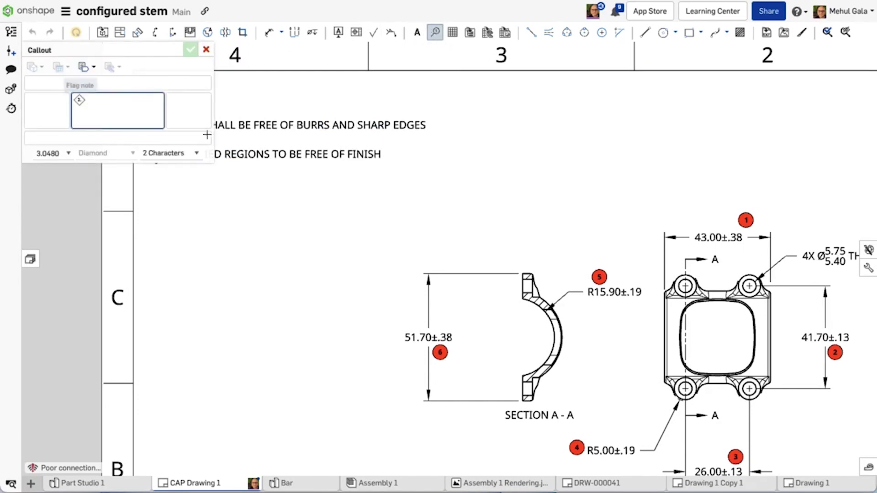
scroll(668, 277, "up", 5)
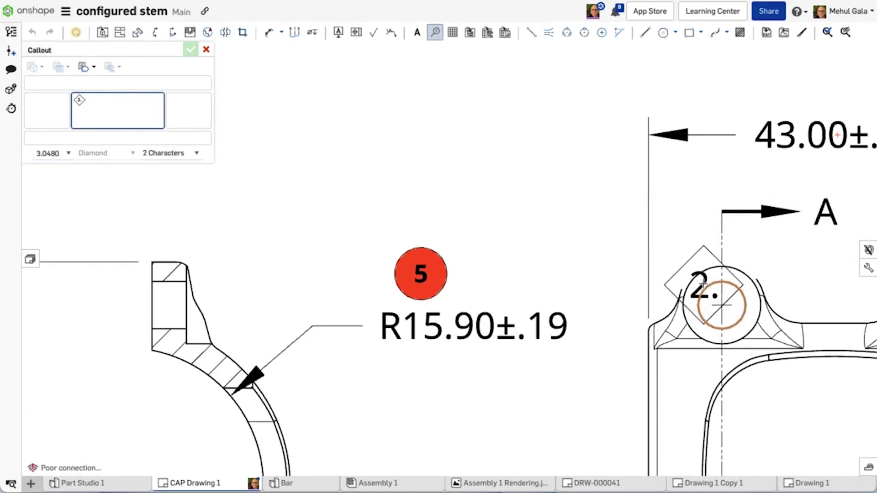
left_click(698, 279)
scroll(474, 146, "down", 3)
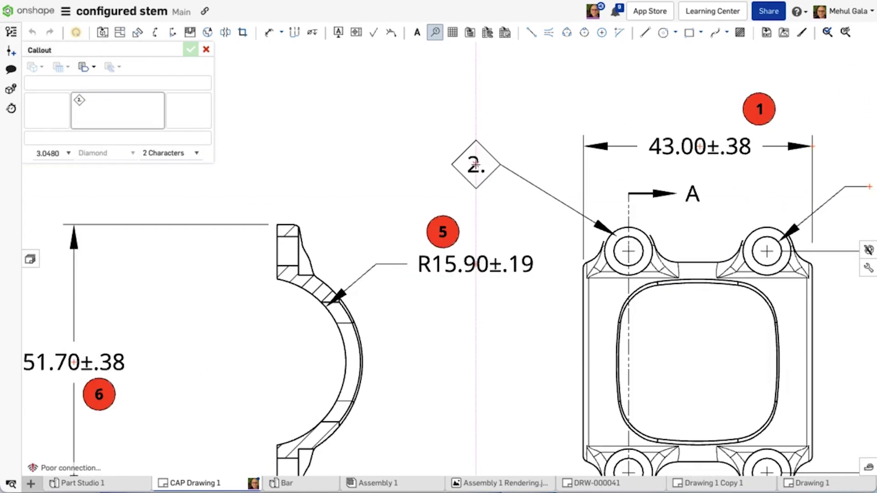
left_click(425, 132)
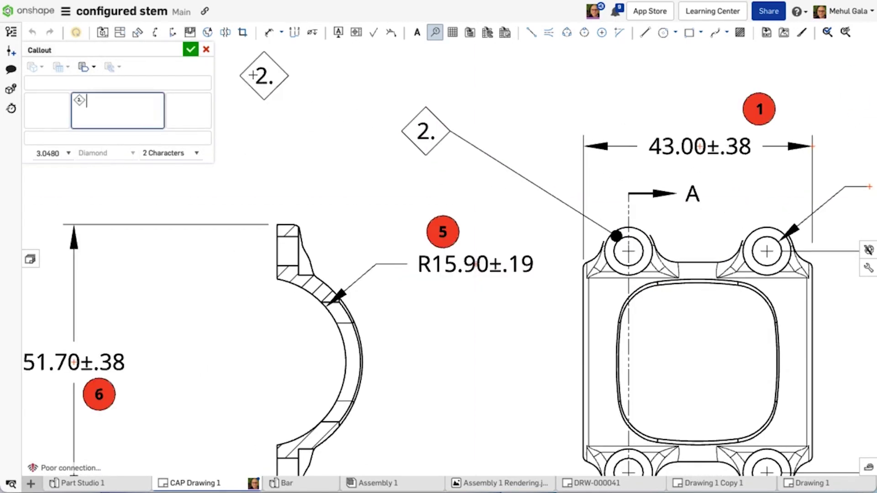
left_click(191, 49)
key("f")
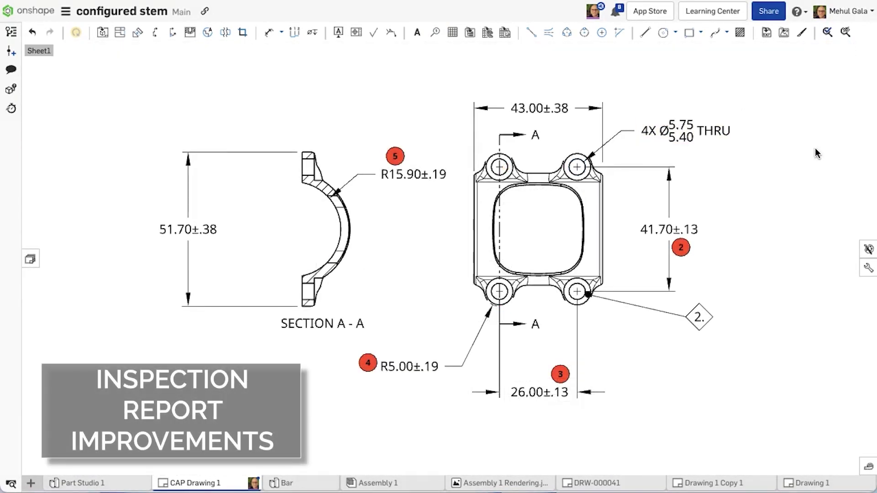
Balloon the 43.00, 51.70 and 4X THRU annotations, then move balloons 7 and 1 into tidy spots
left_click(828, 35)
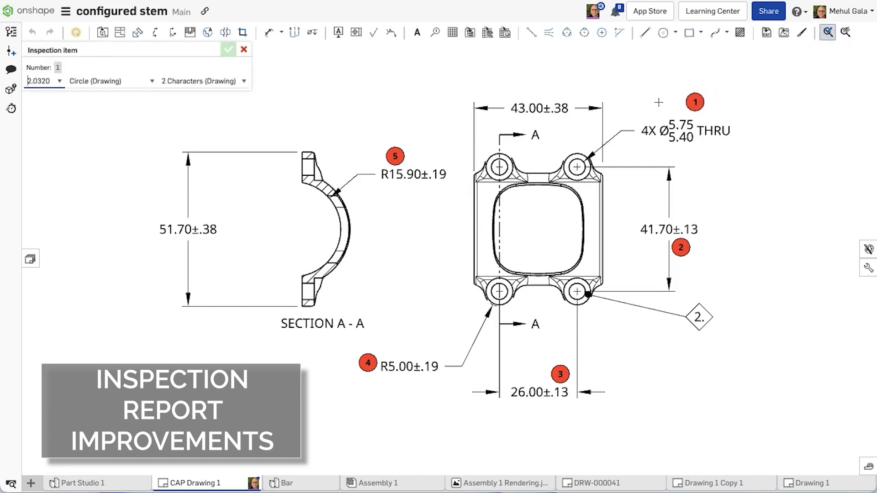
left_click(524, 126)
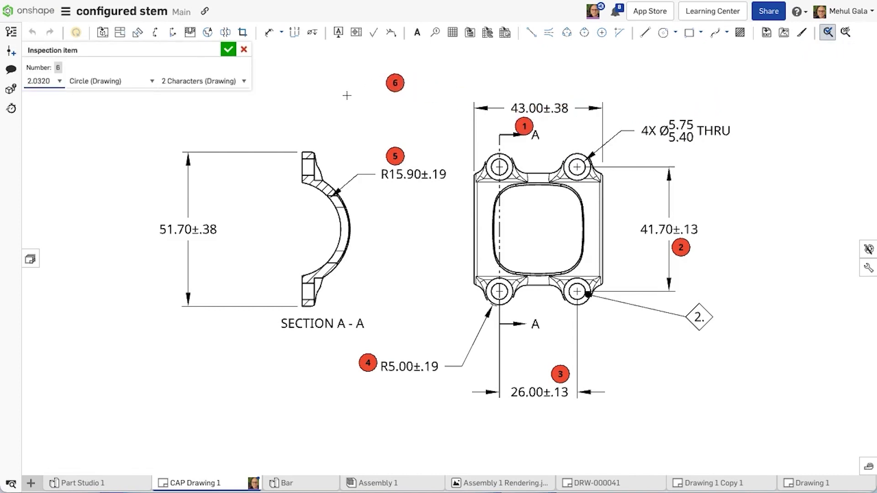
left_click(207, 231)
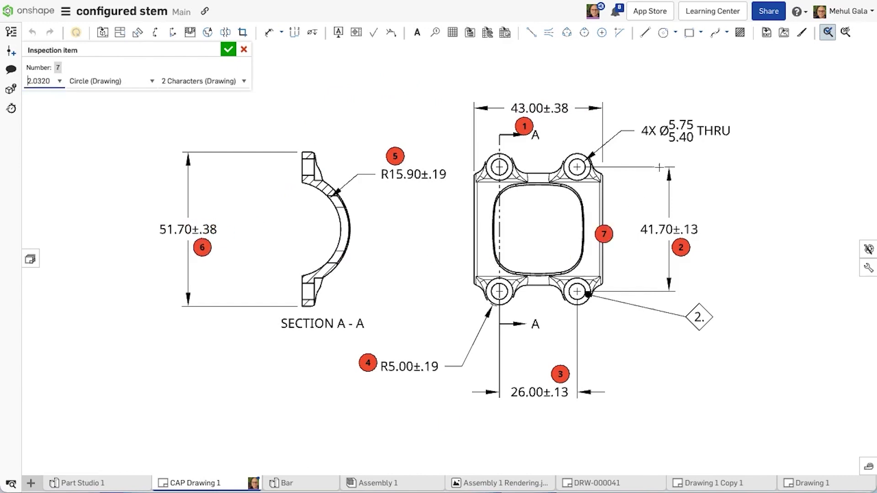
left_click(657, 133)
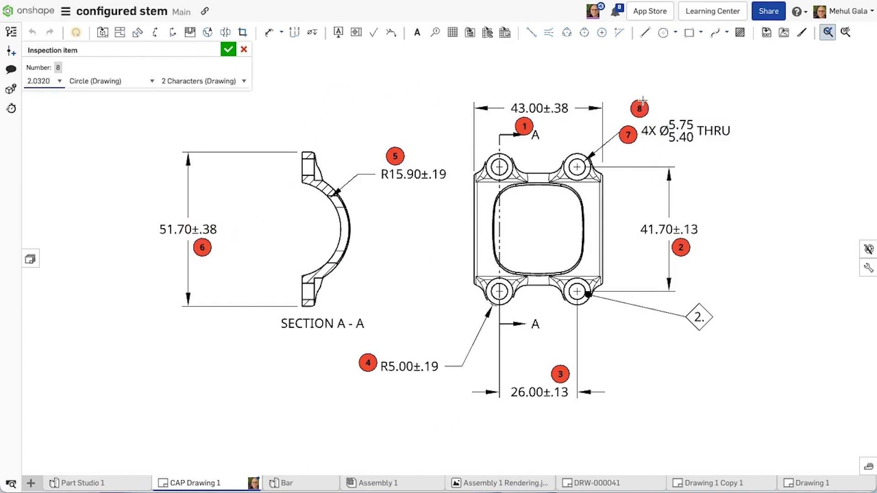
left_click(826, 33)
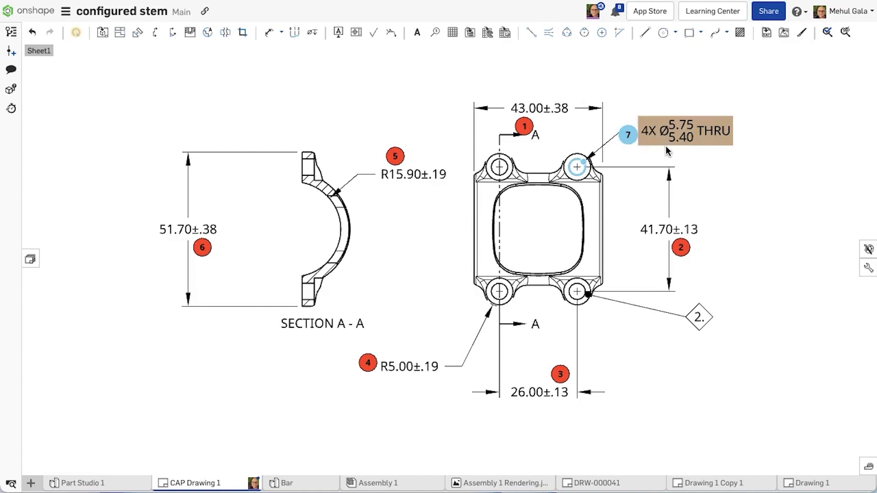
left_click_drag(628, 134, 749, 129)
left_click_drag(524, 128, 572, 87)
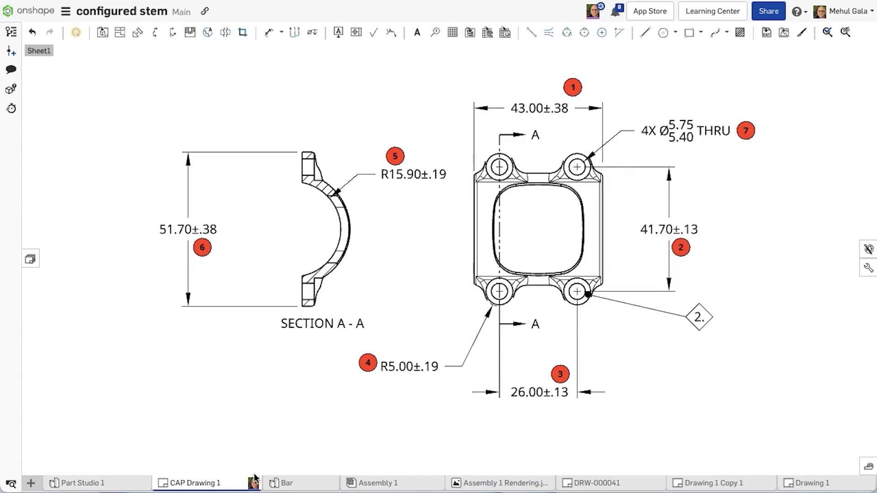
Export CAP Drawing 1 in the Inspection list CSV format
right_click(241, 481)
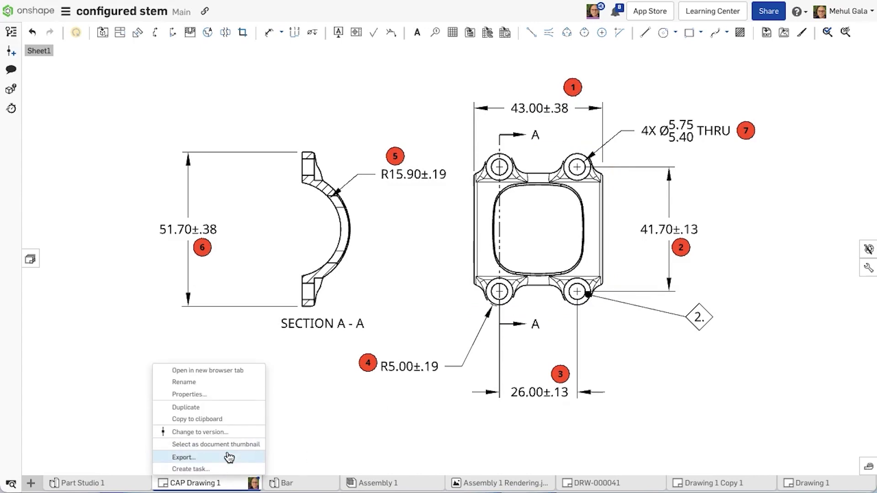
left_click(229, 457)
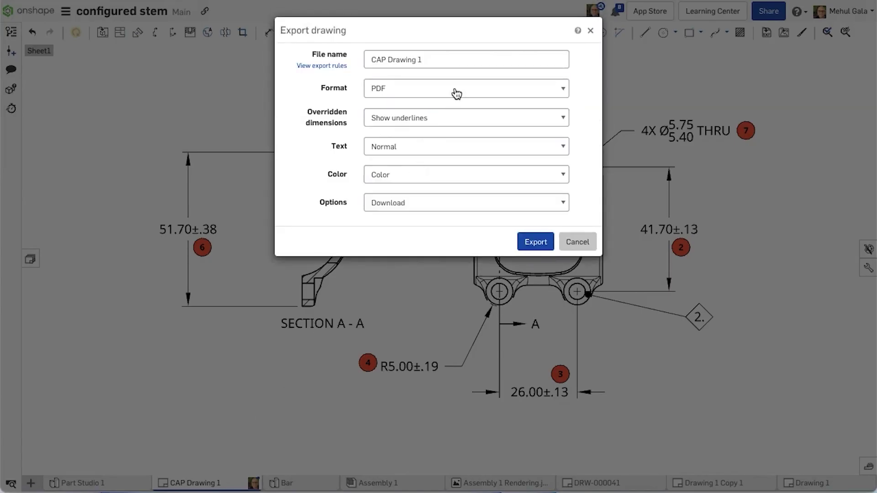
left_click(457, 94)
left_click(434, 185)
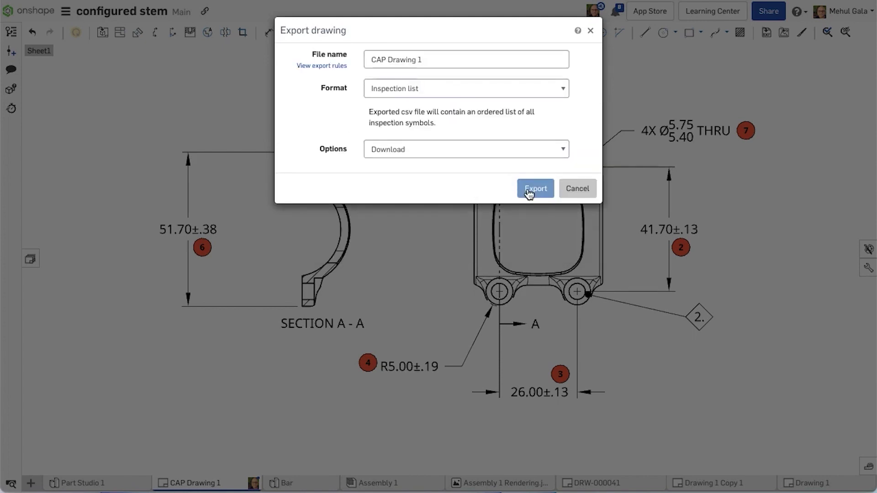
left_click(529, 194)
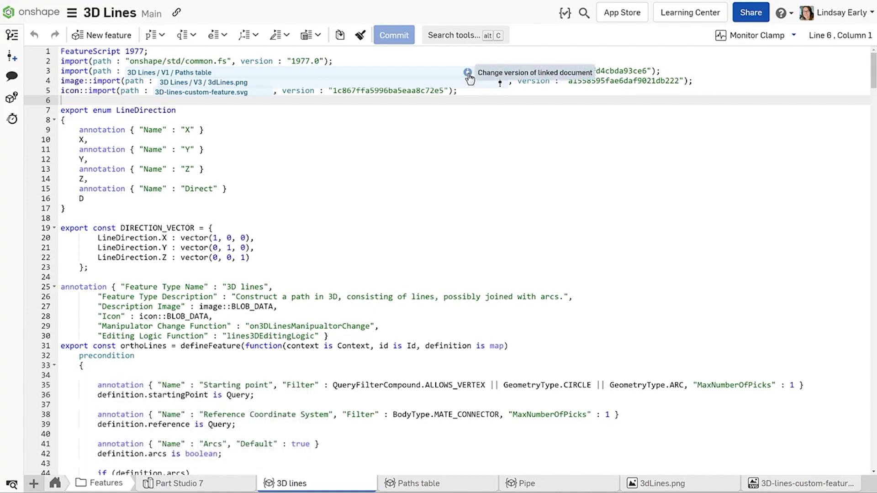
Update the line 3 import to V3 using Update all in the Reference manager
right_click(132, 73)
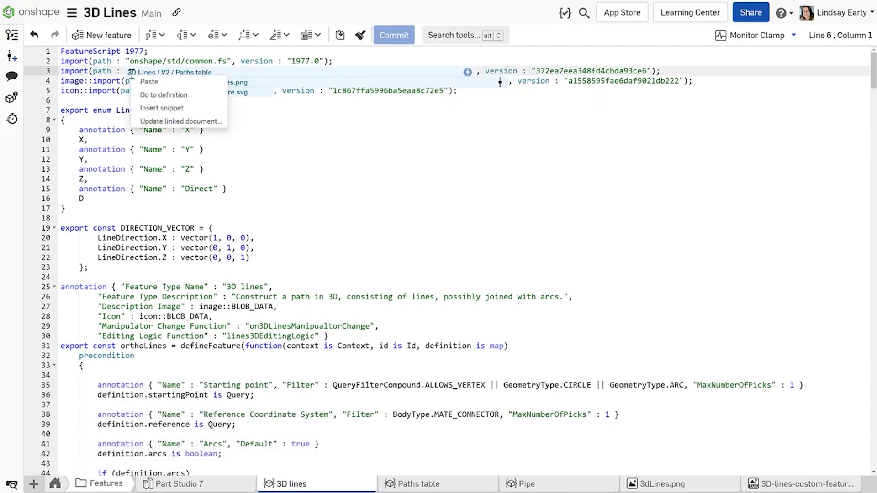
left_click(156, 122)
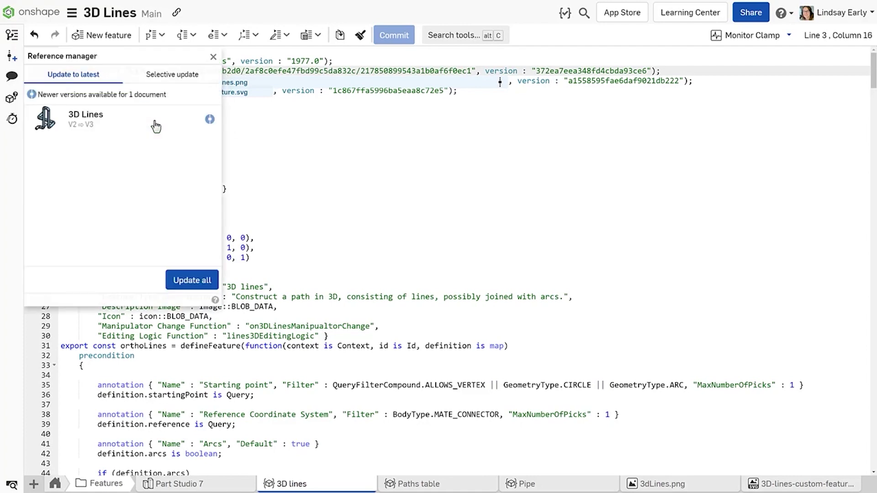
left_click(194, 279)
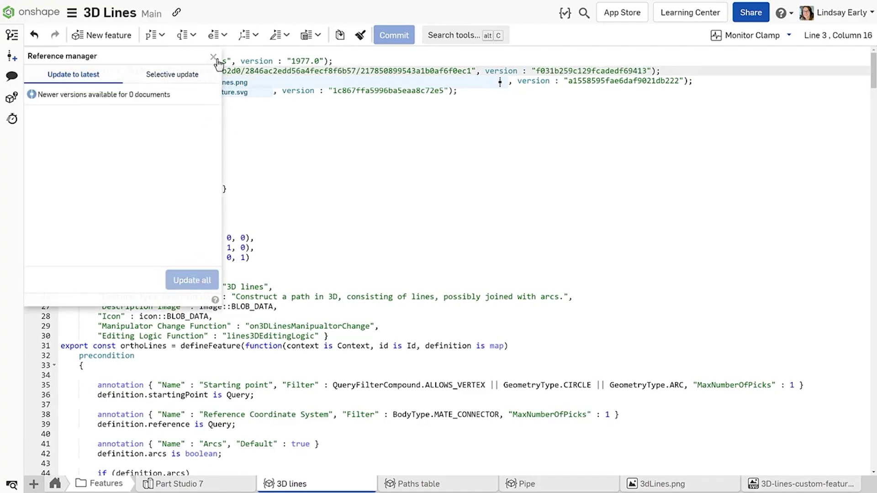